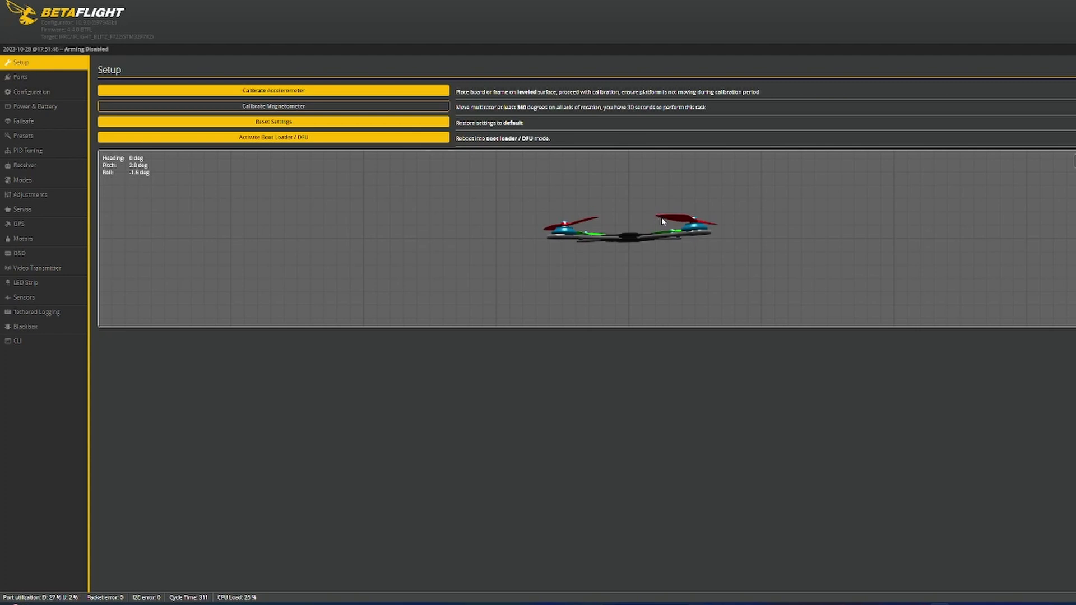
# Assign GPS as the sensor input for UART4 in the ports settings and save with a reboot.
pyautogui.click(21, 80)
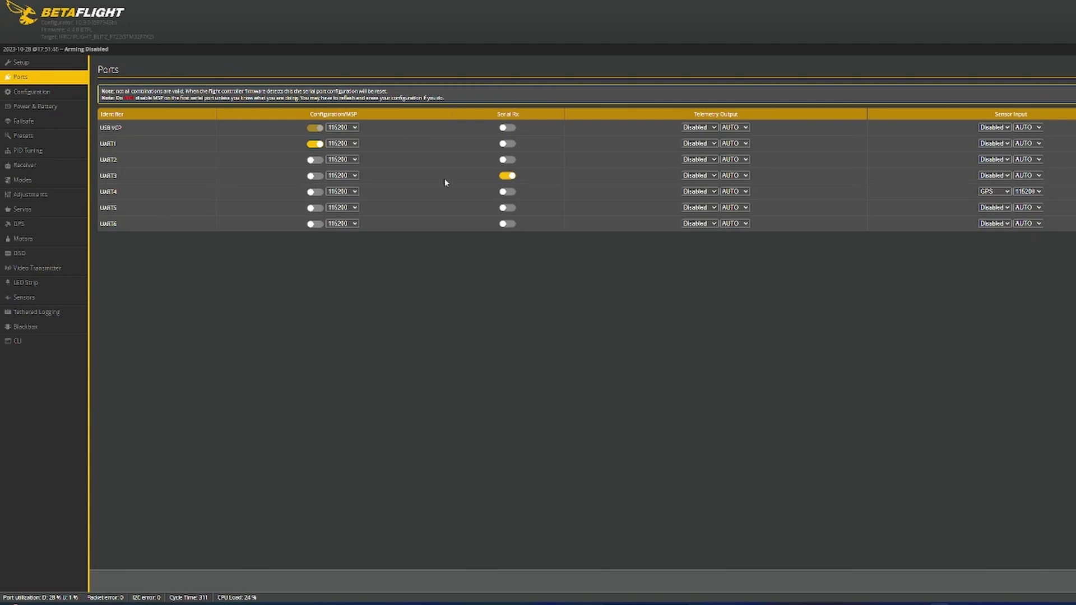
pyautogui.click(1000, 193)
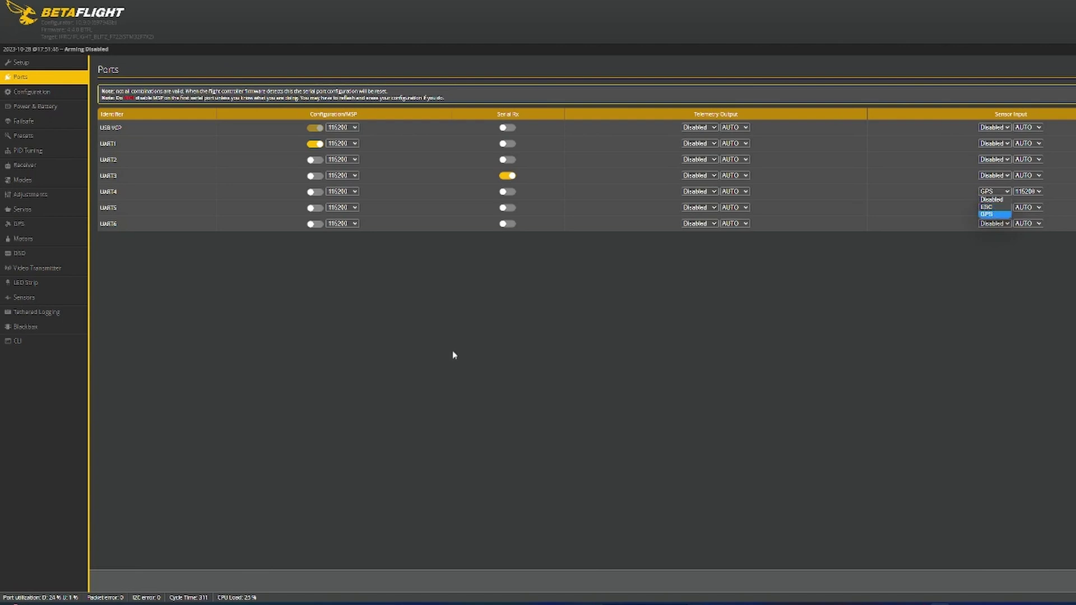
pyautogui.press('Return')
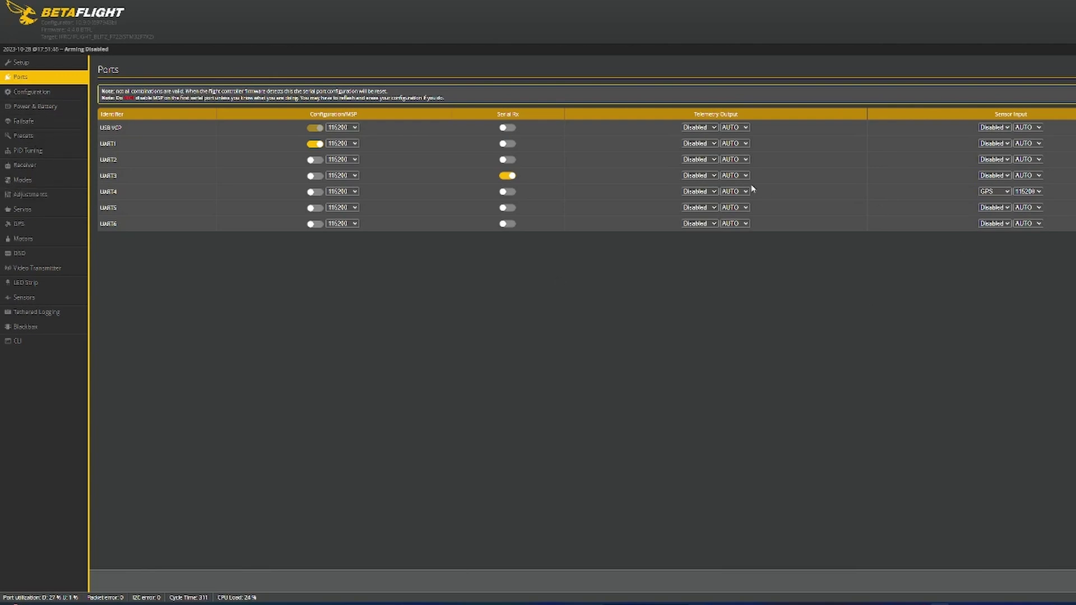
pyautogui.click(993, 192)
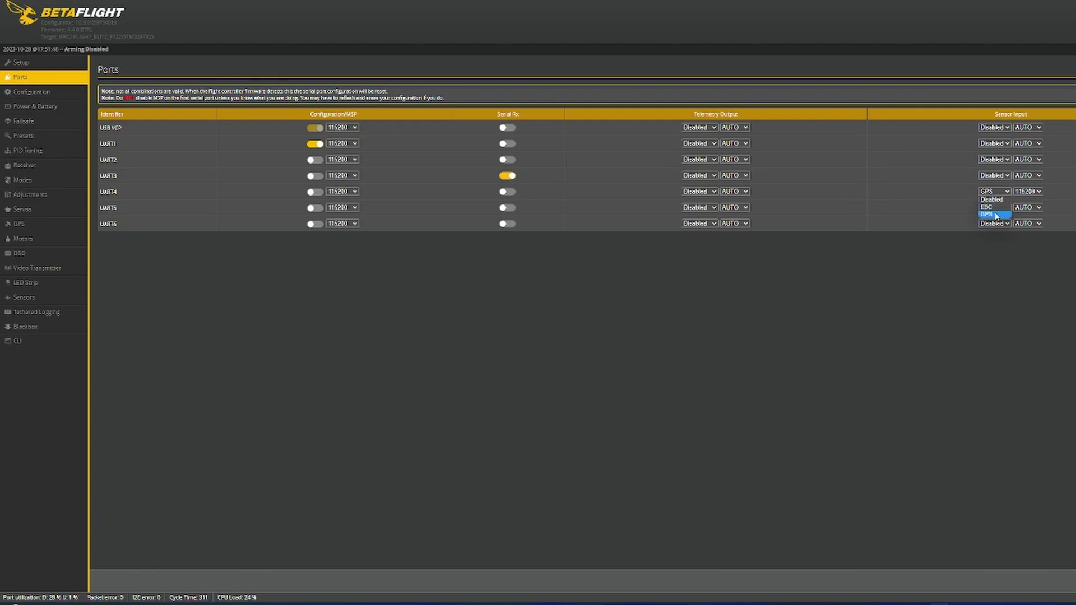
pyautogui.click(995, 214)
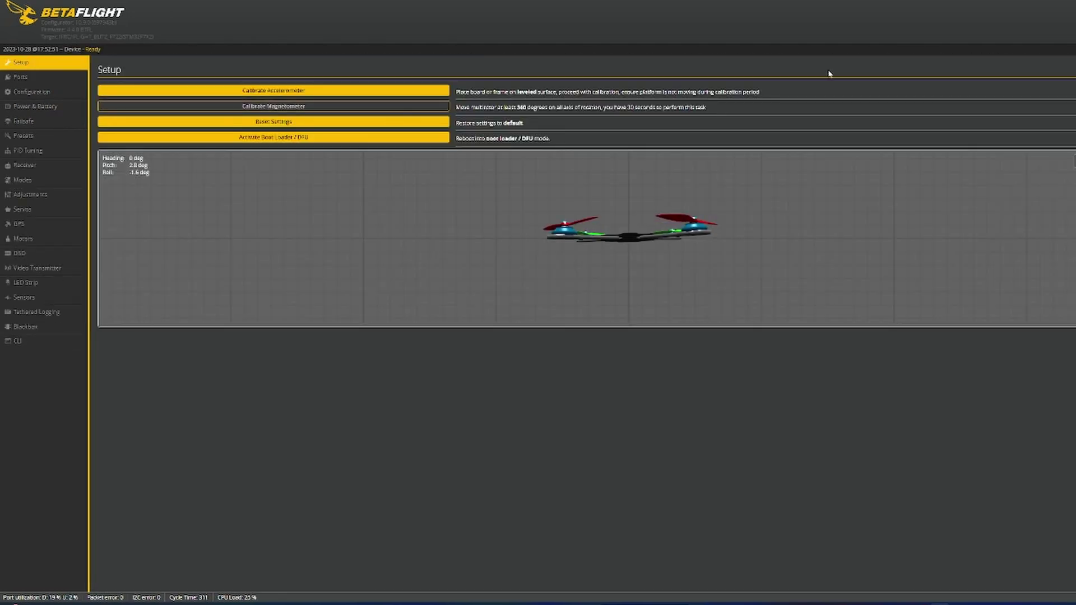
# In the configuration's GPS section, use UBLOX as the GPS protocol.
pyautogui.click(29, 91)
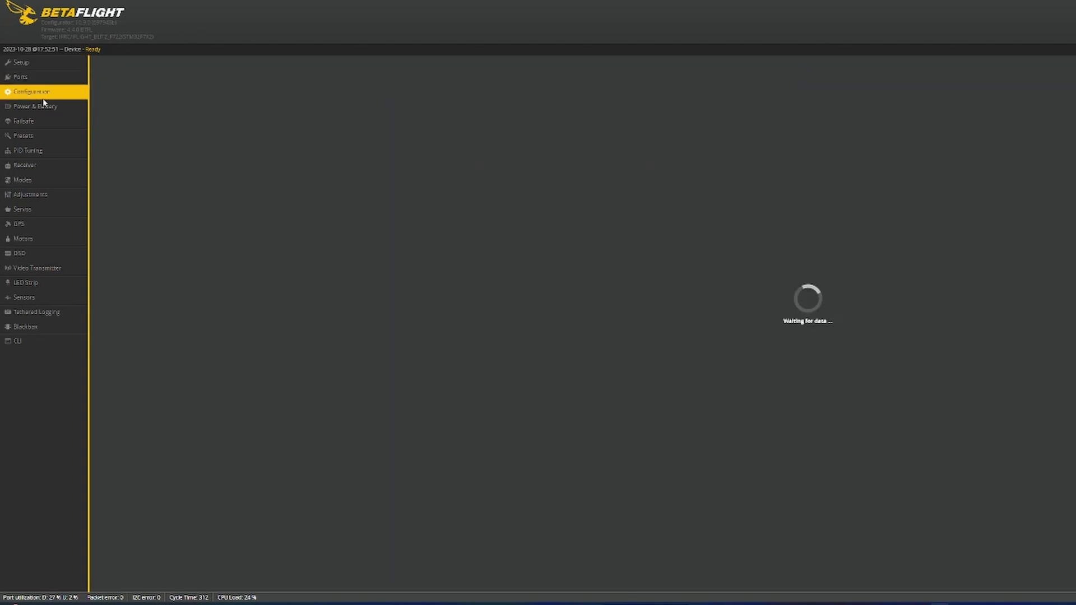
pyautogui.scroll(-2, 283, 282)
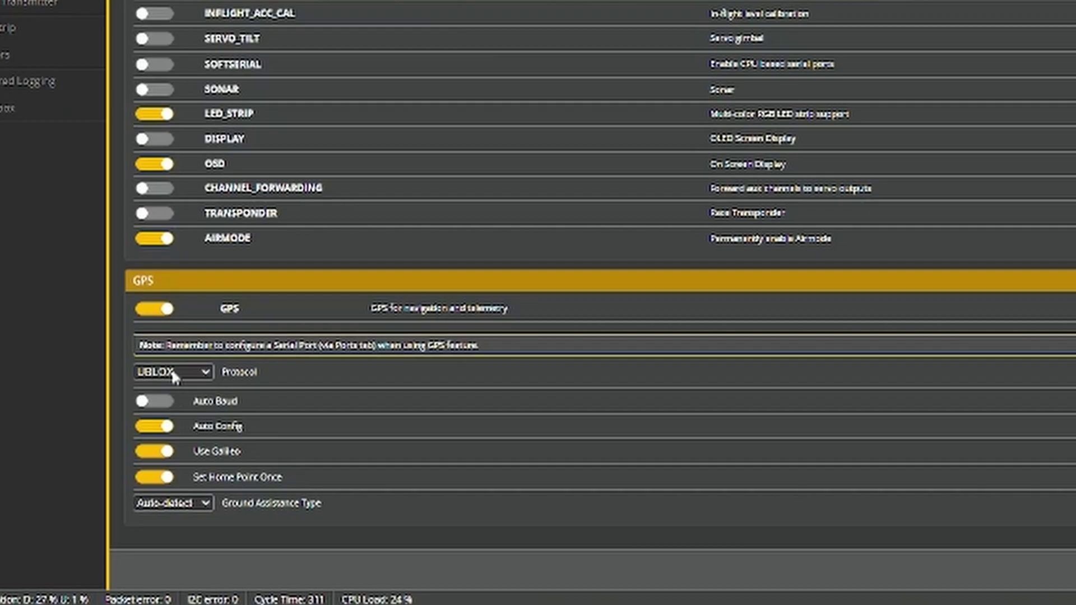
pyautogui.click(172, 371)
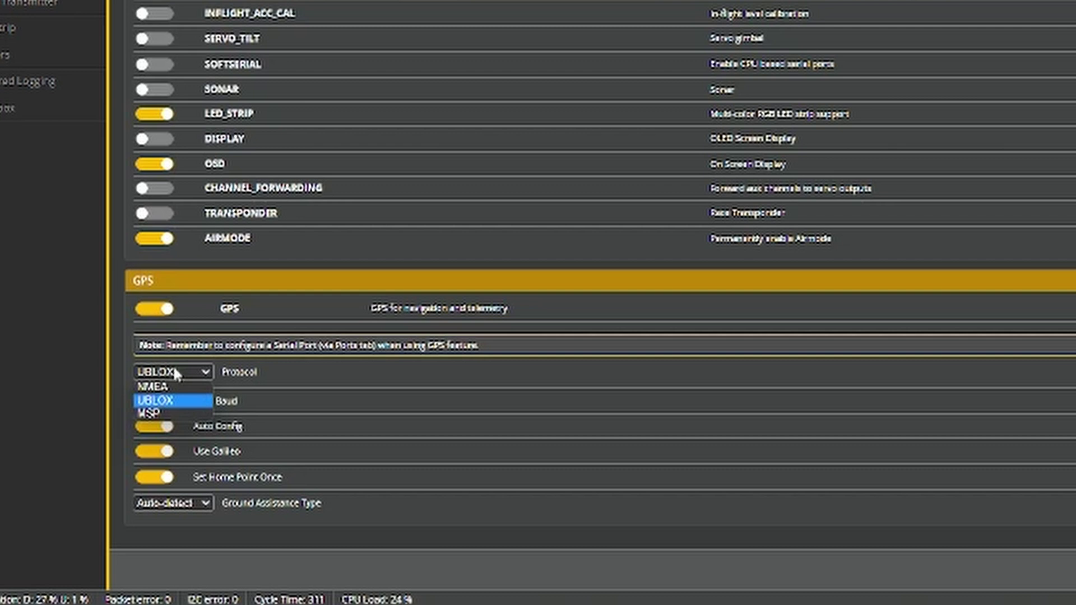
pyautogui.click(285, 369)
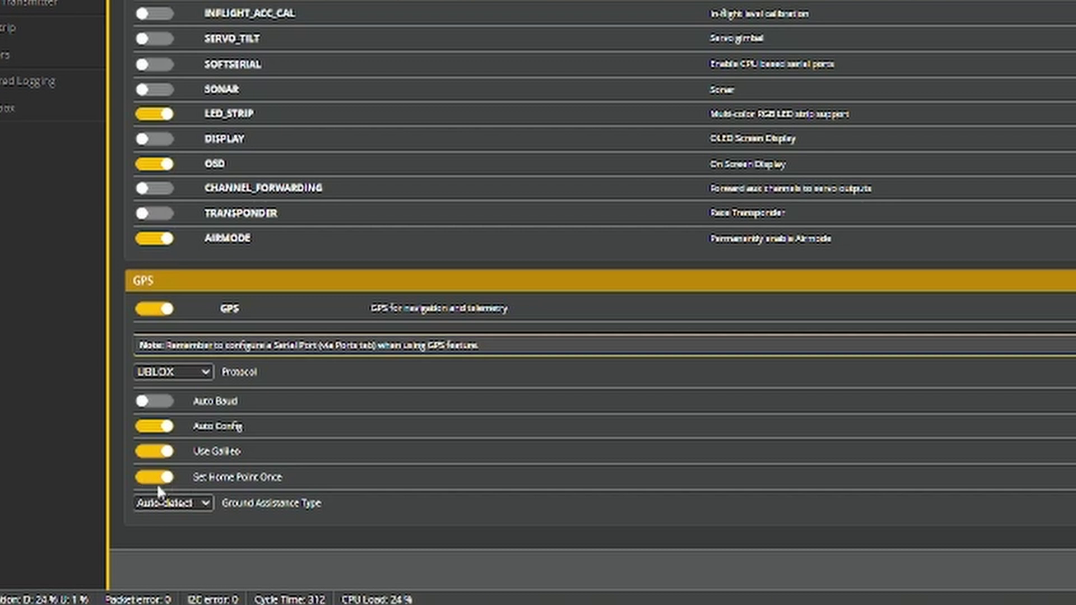
# Review the GPS ground assistance types, keep Auto-detect selected, and save the configuration with a reboot.
pyautogui.click(162, 505)
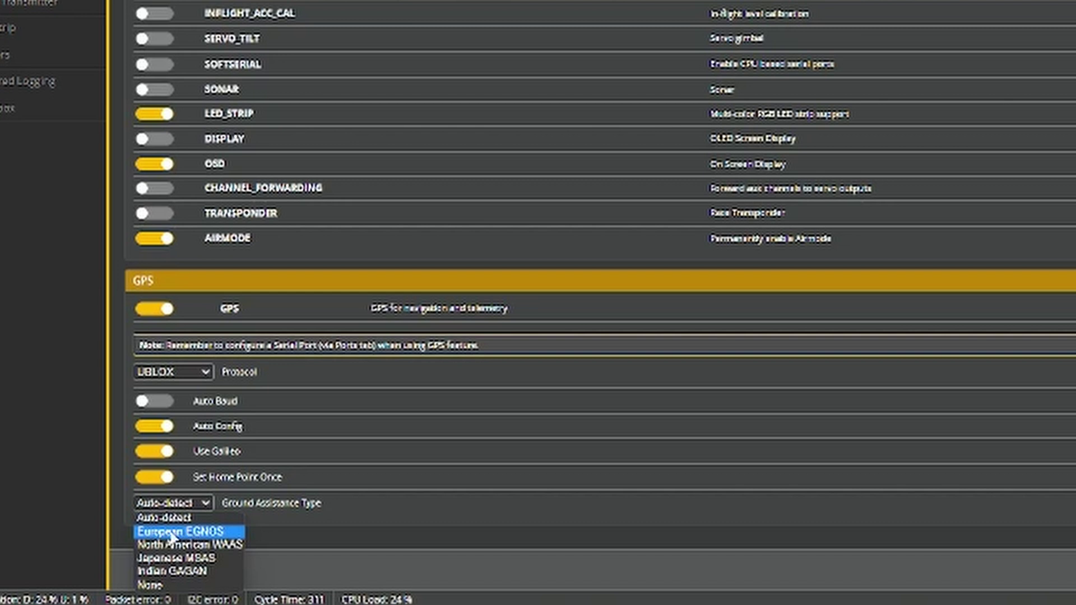
pyautogui.click(320, 503)
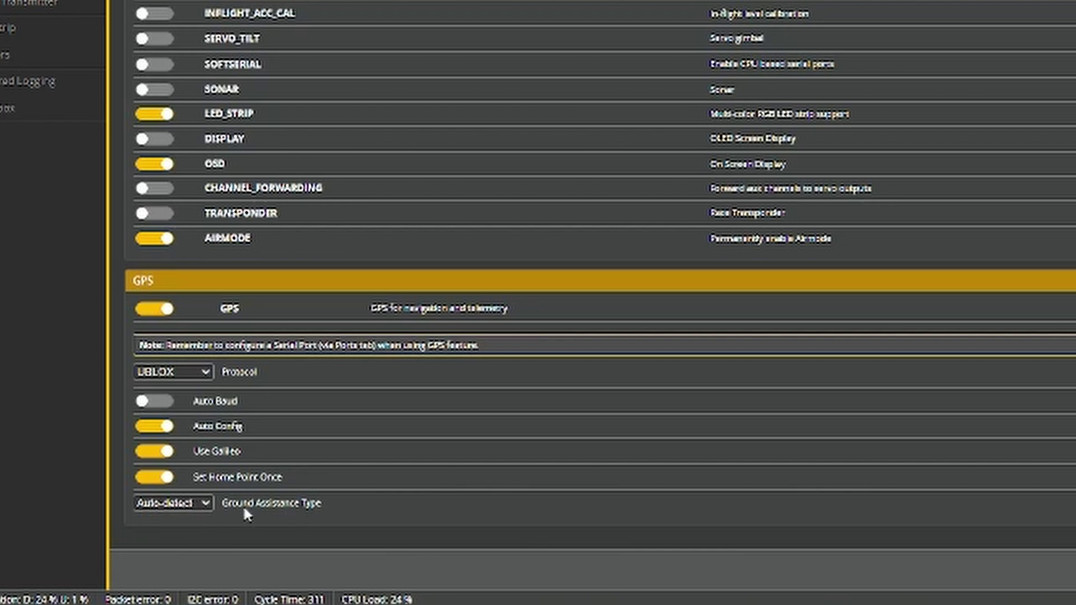
pyautogui.click(157, 504)
pyautogui.click(326, 509)
pyautogui.click(206, 501)
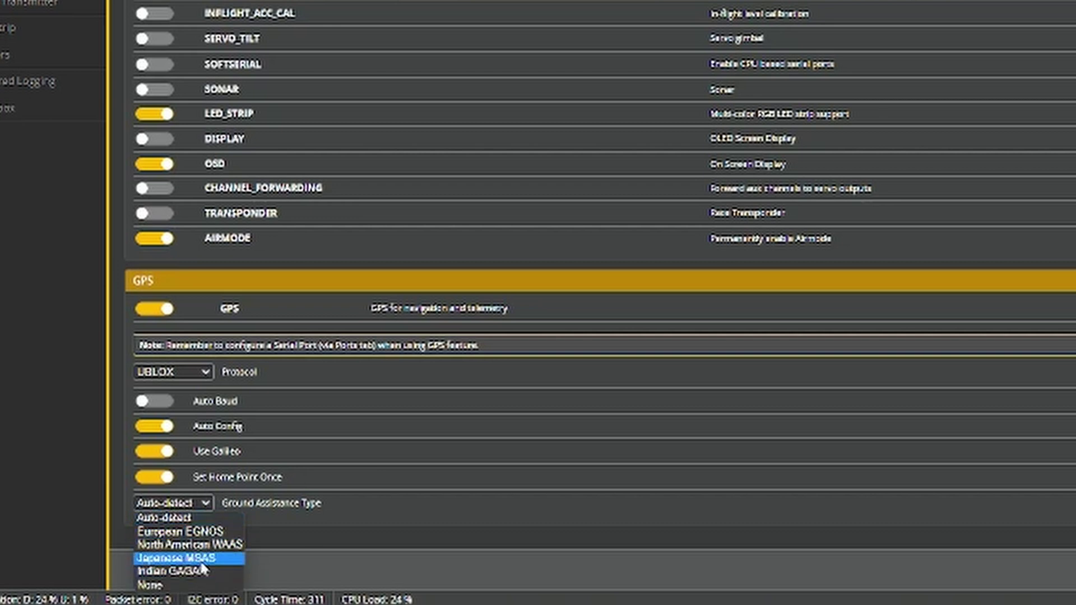
pyautogui.click(176, 503)
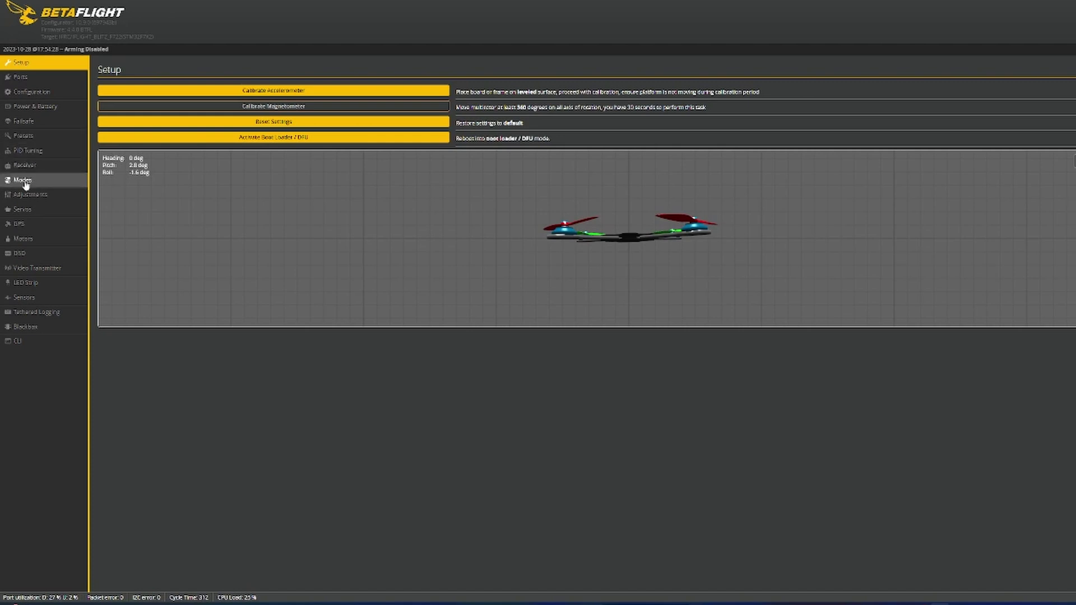
# Start the AUX 4 activation range for GPS RESCUE mode at about 1600 and save the modes.
pyautogui.click(23, 180)
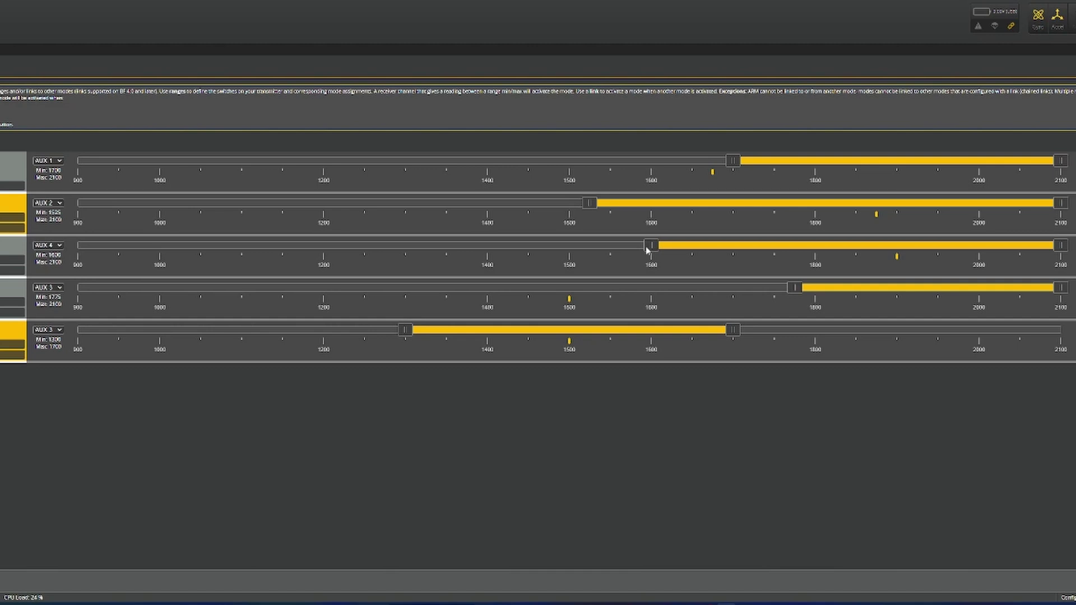
pyautogui.moveTo(650, 247)
pyautogui.mouseDown()
pyautogui.moveTo(728, 246)
pyautogui.moveTo(651, 245)
pyautogui.mouseUp()
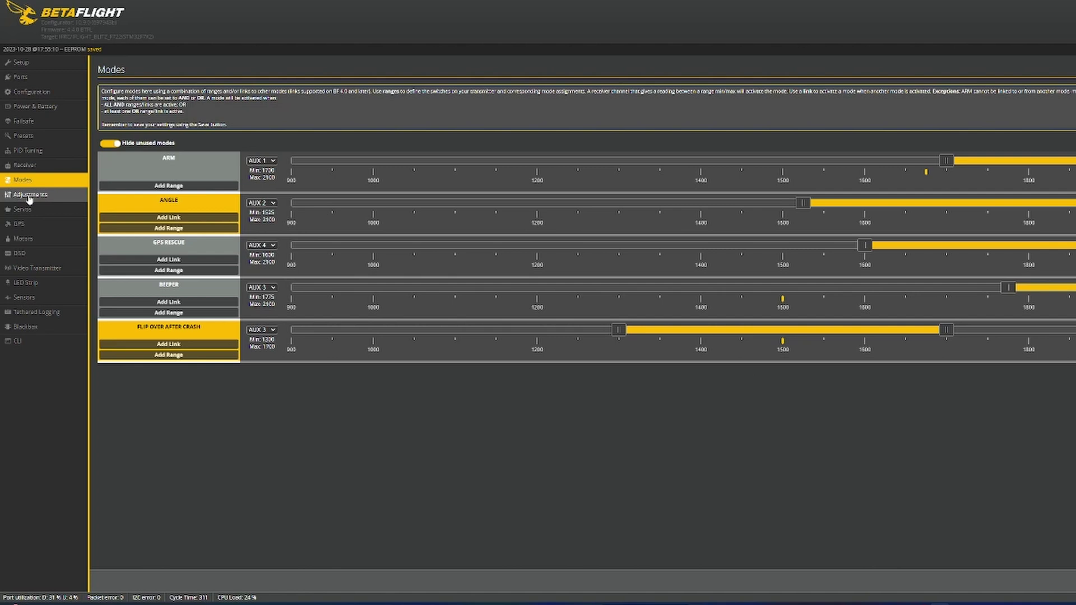
# Open the failsafe settings and examine the channel fallback and Stage 2 GPS Rescue parameters.
pyautogui.click(24, 126)
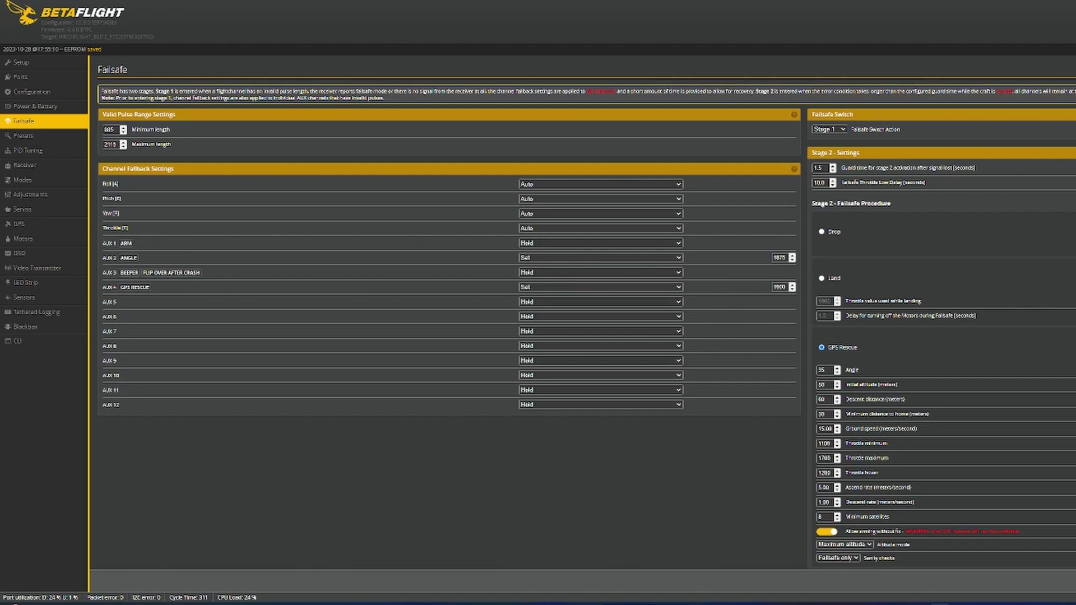
pyautogui.scroll(-1, 587, 314)
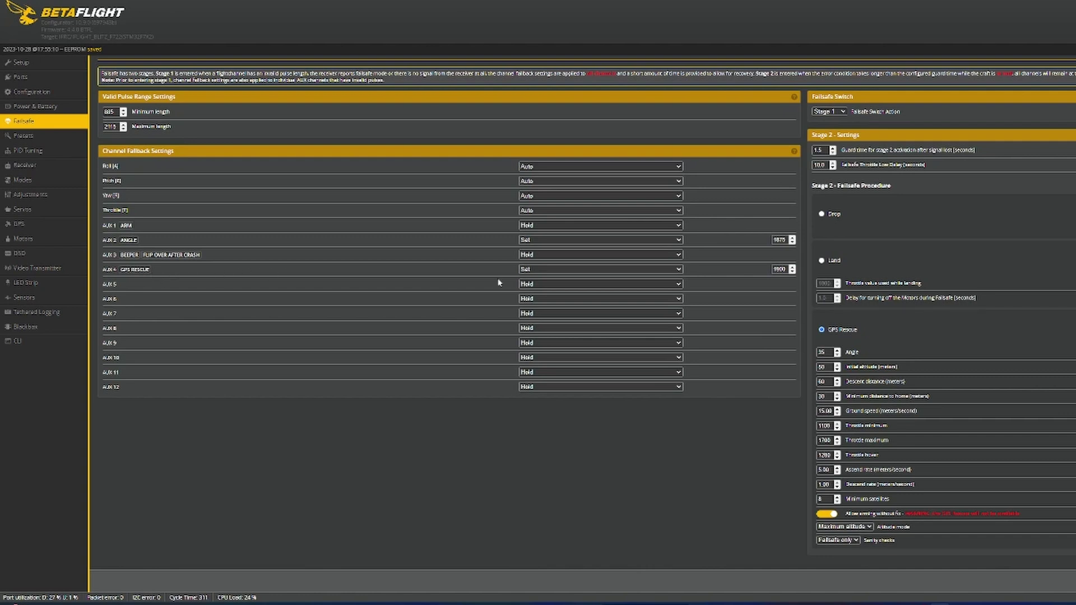
# Set the failsafe channel fallback for AUX 4 (GPS RESCUE) and AUX 2 (ANGLE) to Hold.
pyautogui.click(577, 271)
pyautogui.click(549, 278)
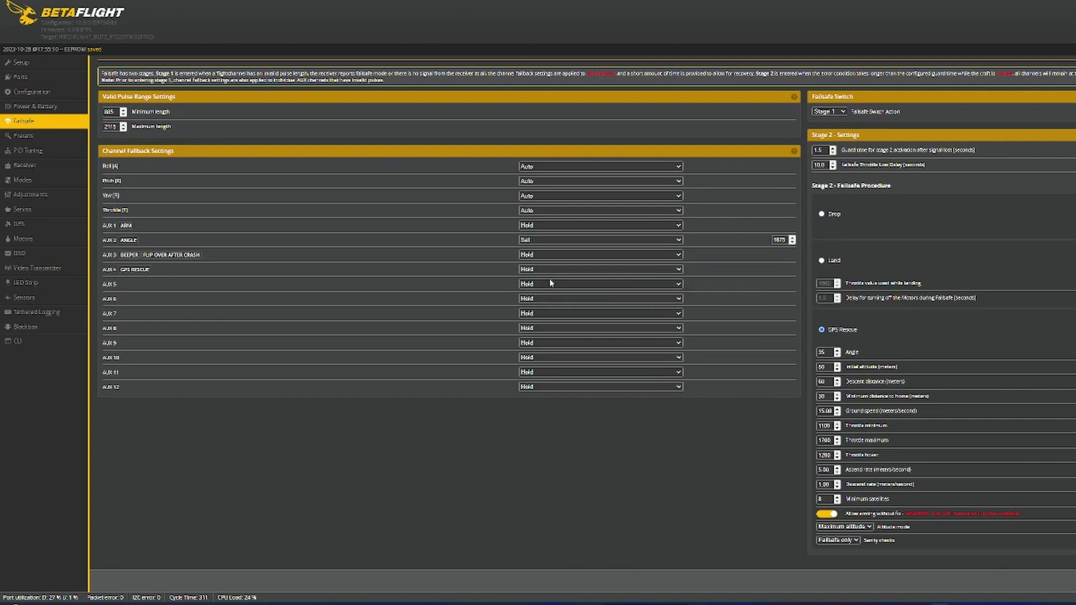
pyautogui.click(537, 241)
pyautogui.click(537, 248)
# Switch the failsafe channel fallback to Set for AUX 4 (GPS RESCUE) at 1900 and AUX 2 (ANGLE) at 1875.
pyautogui.moveTo(581, 272)
pyautogui.click(553, 267)
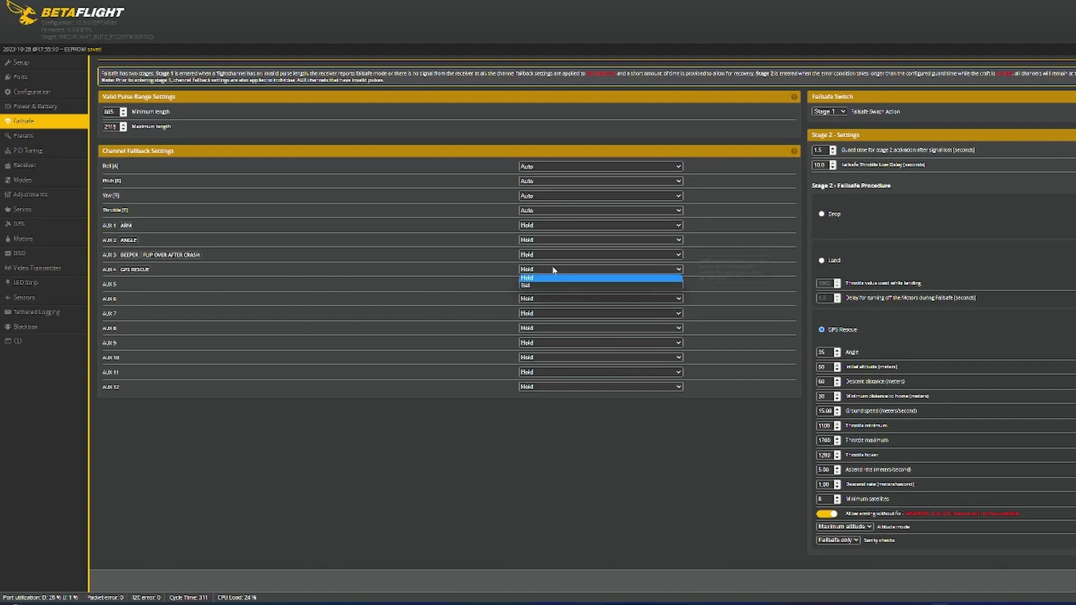
pyautogui.click(546, 284)
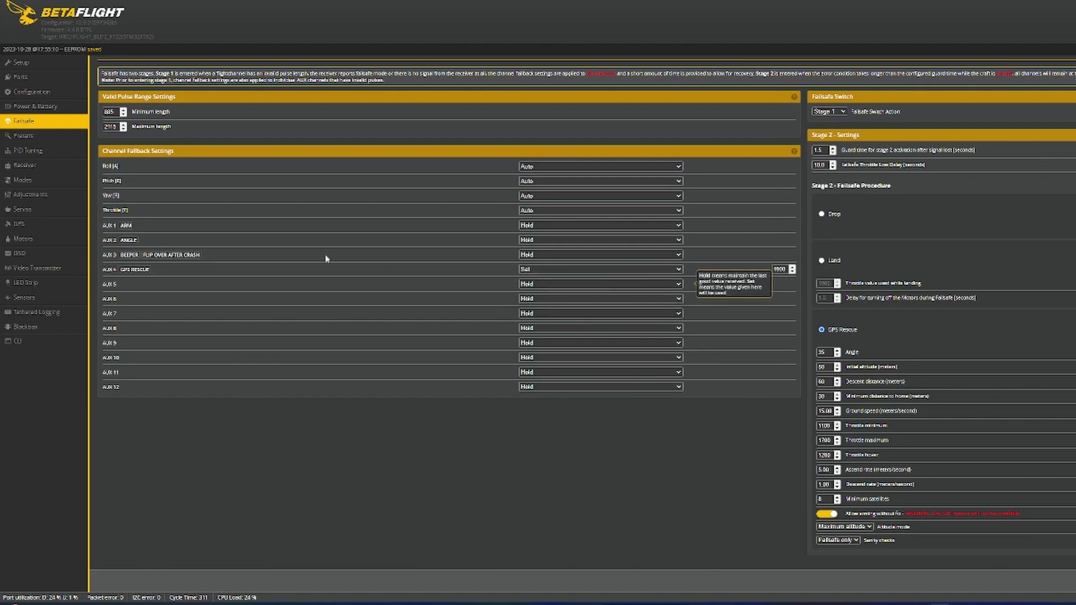
pyautogui.click(518, 242)
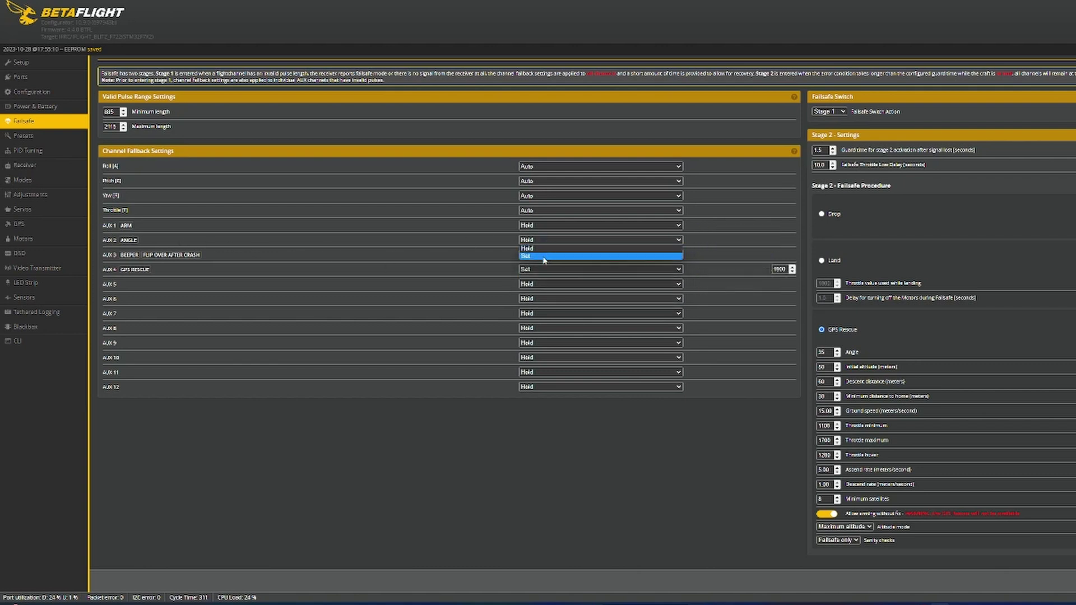
pyautogui.click(539, 255)
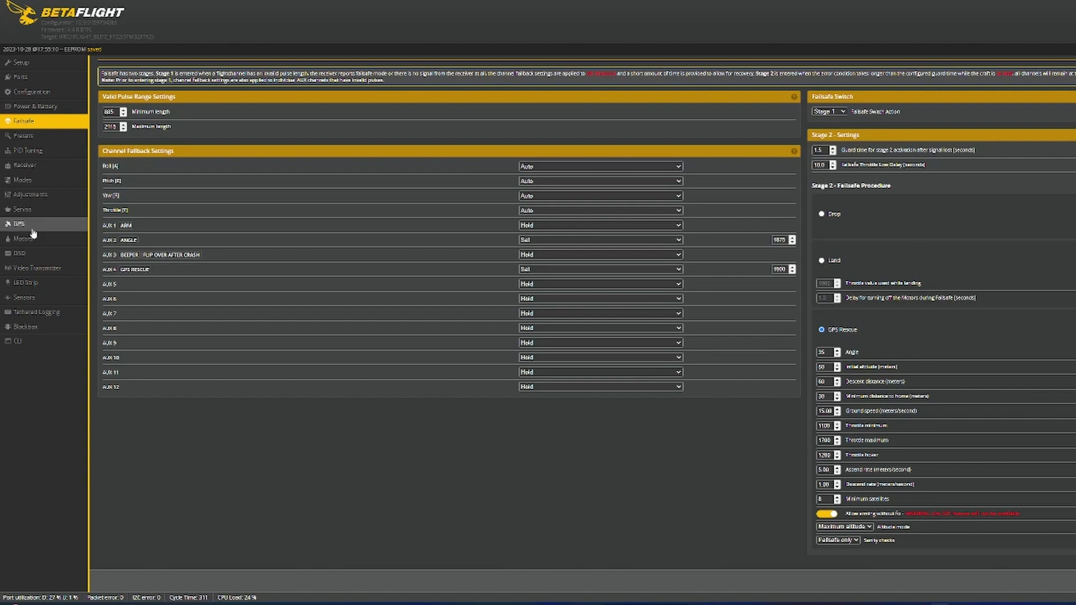
# Recheck the UART4 GPS port assignment and the GPS RESCUE mode range, and return to the failsafe settings.
pyautogui.click(22, 77)
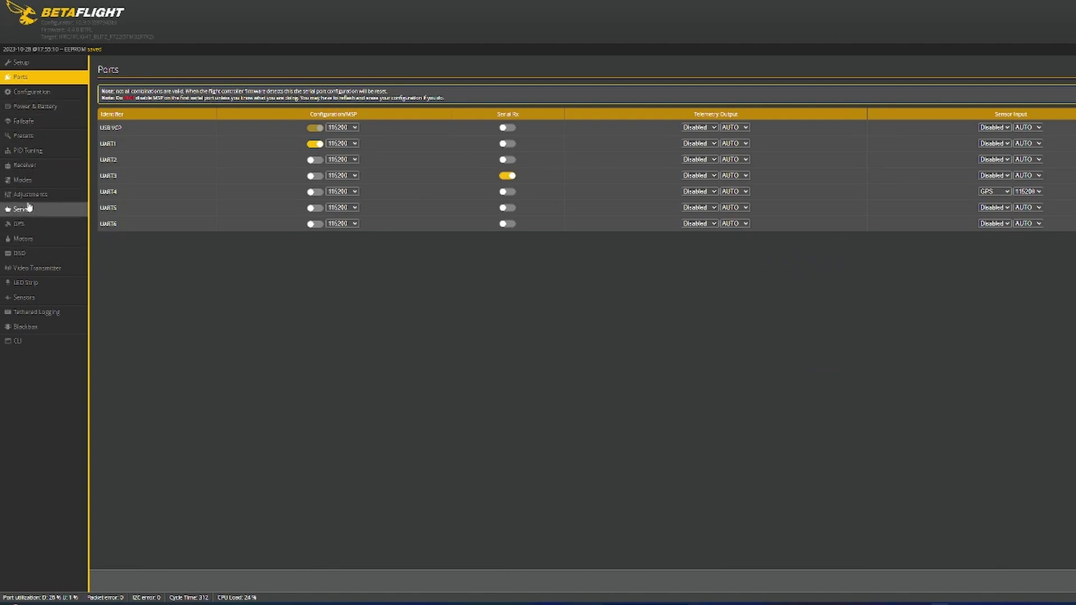
pyautogui.click(28, 180)
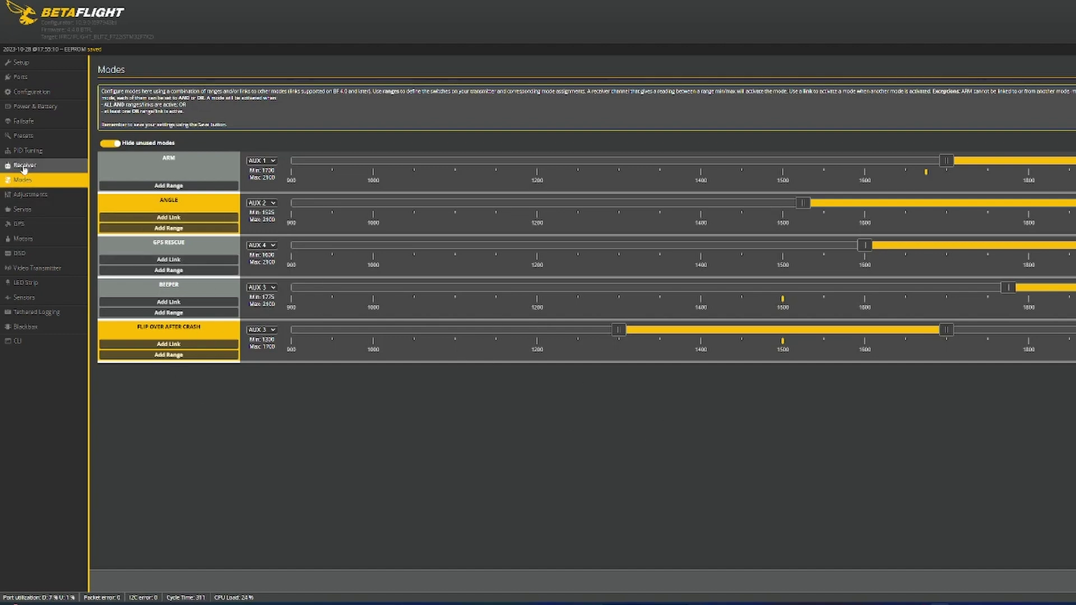
pyautogui.click(27, 122)
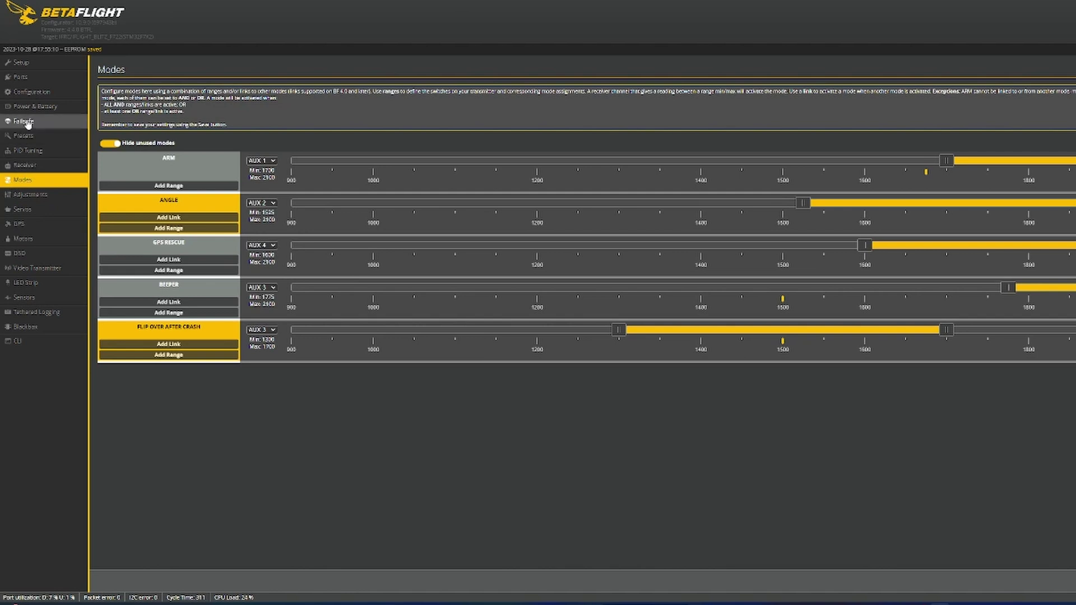